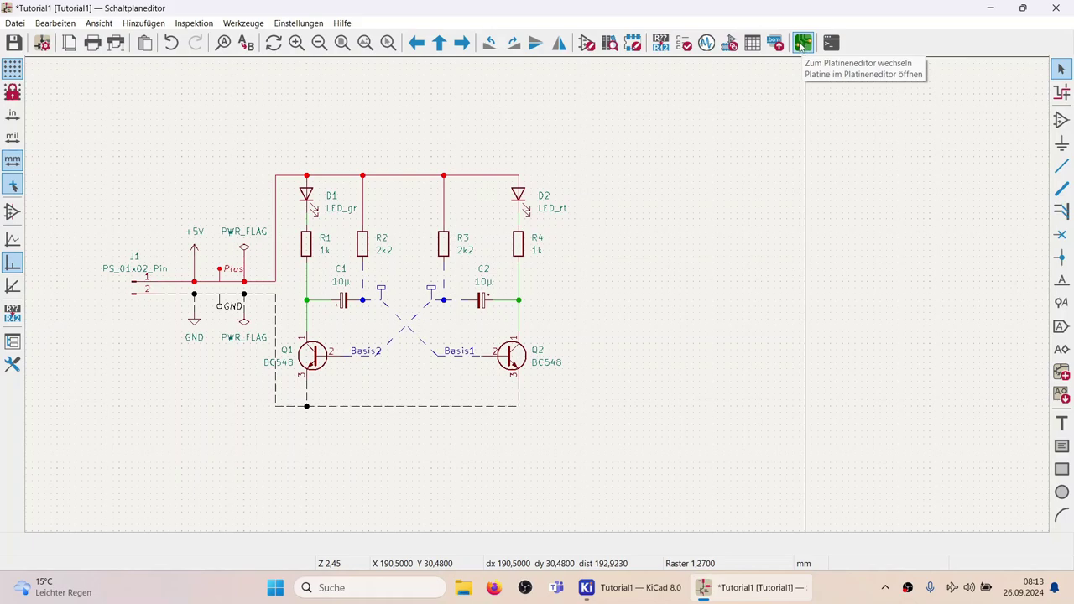
Update the board from the schematic, transferring all footprints and net connections into the PCB layout.
left_click(801, 46)
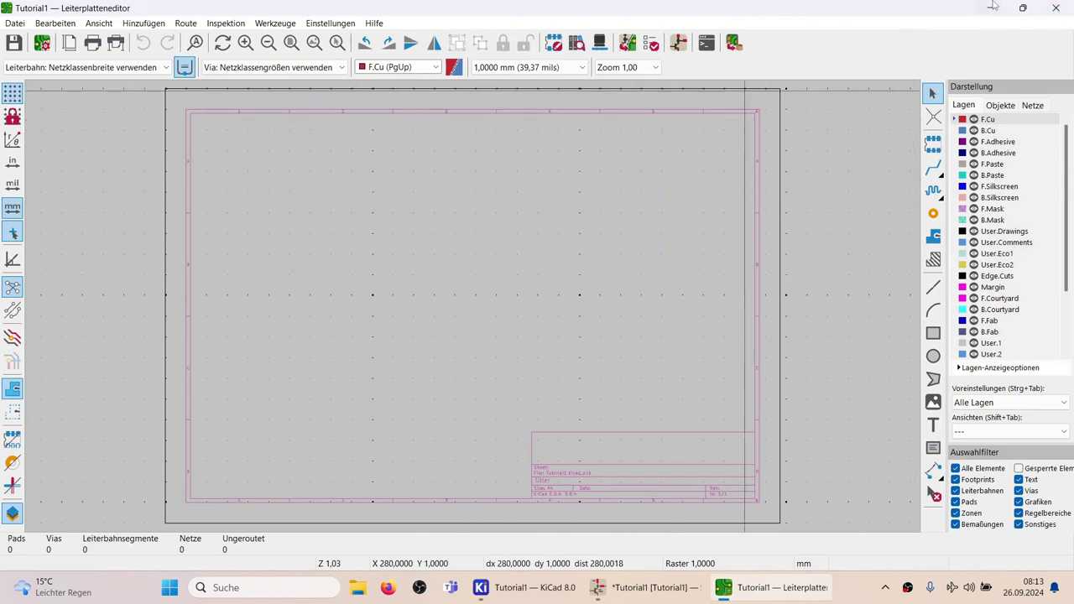
left_click(1056, 8)
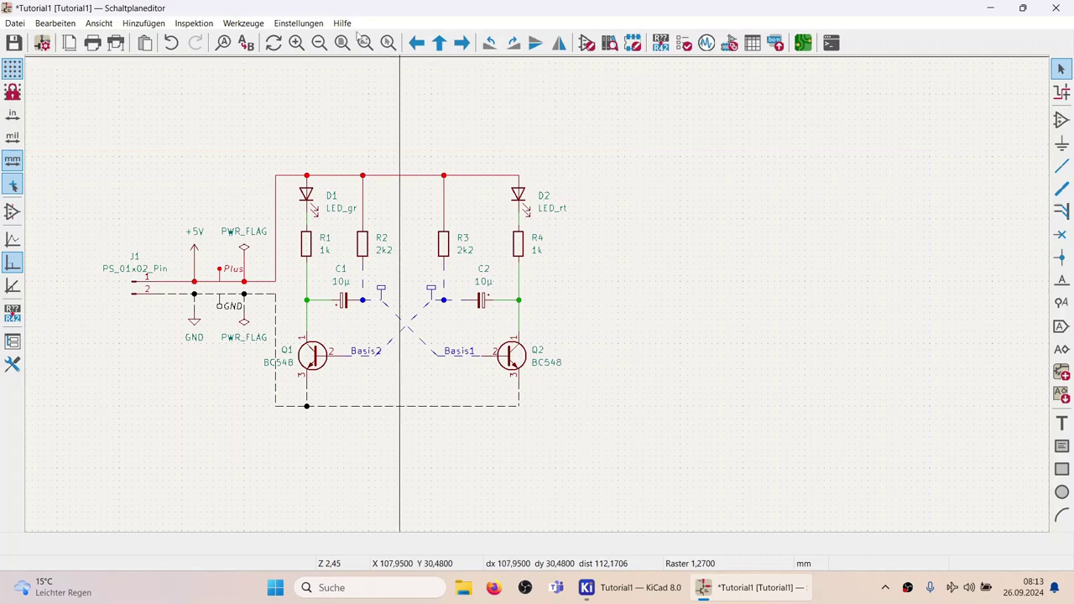
left_click(227, 25)
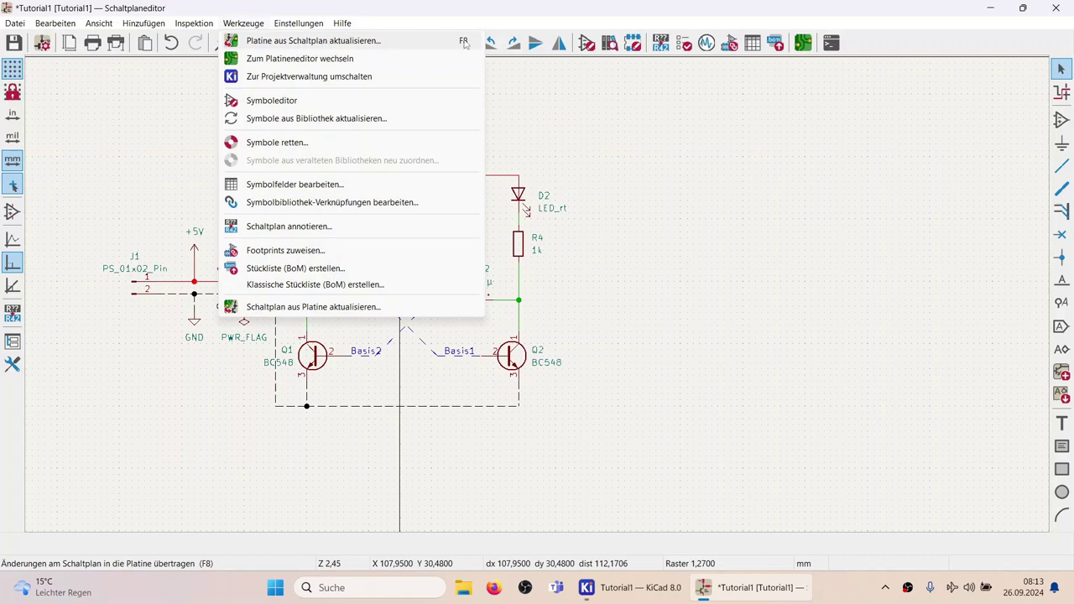
left_click(410, 46)
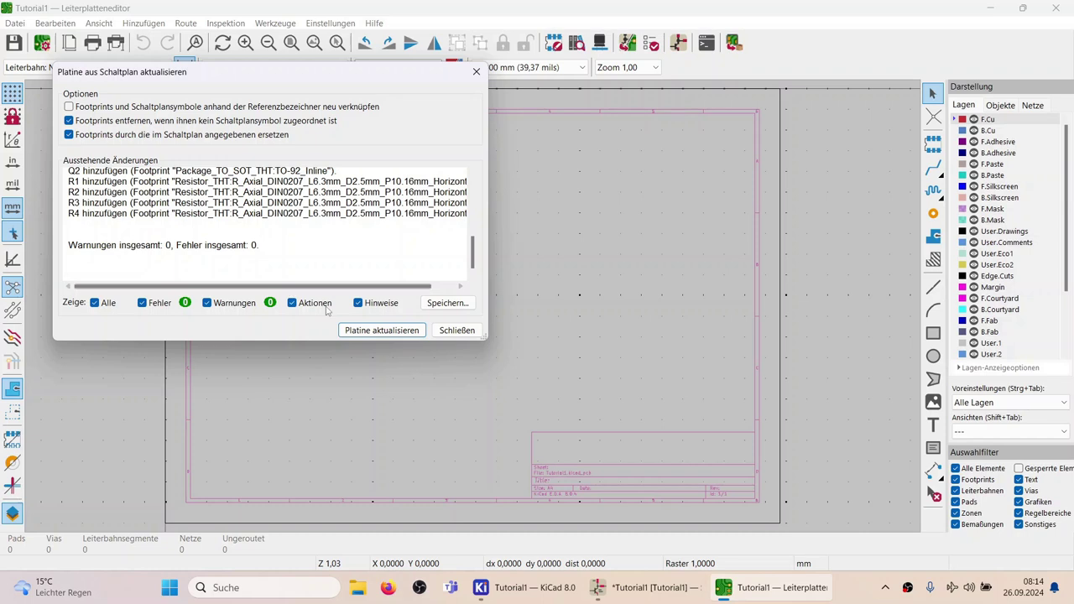
left_click(359, 331)
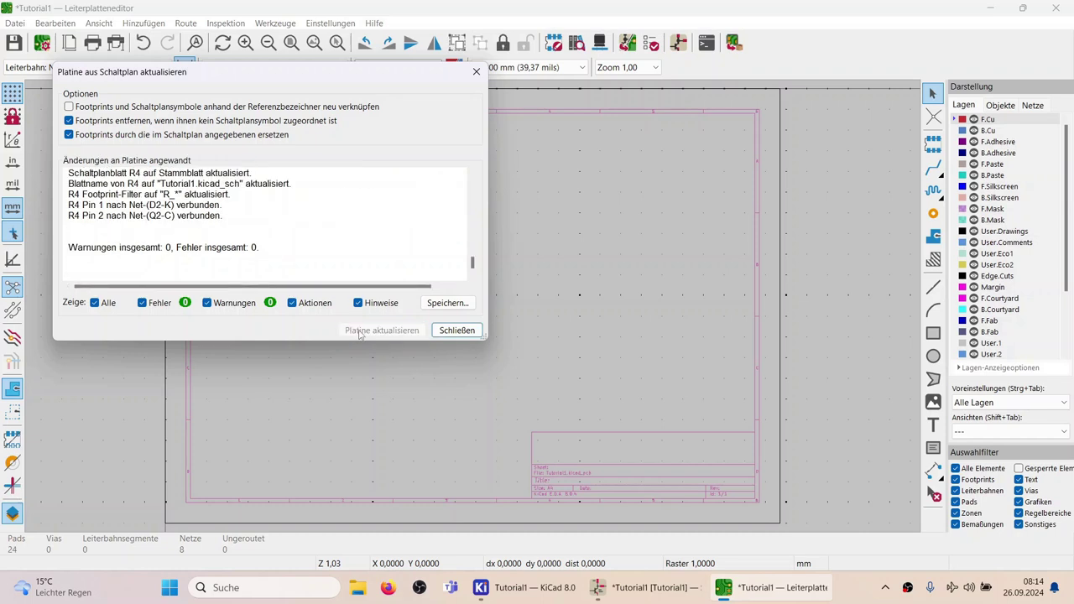
left_click(451, 332)
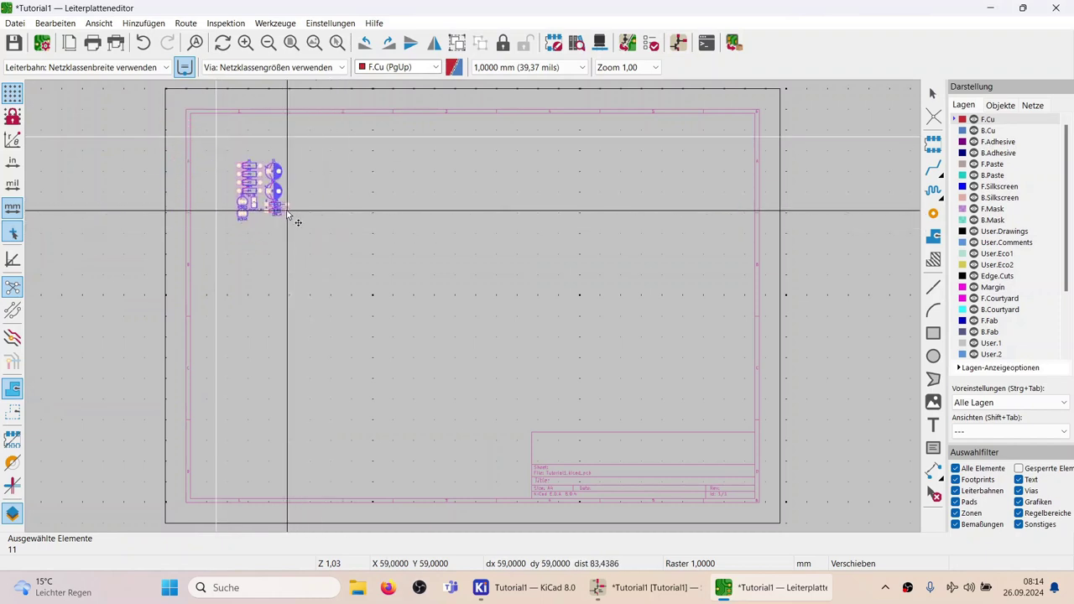
Place the imported footprints as one group inside the upper-left corner of the drawing sheet.
scroll(287, 210, "down", 3)
scroll(479, 314, "up", 3)
scroll(473, 311, "up", 2)
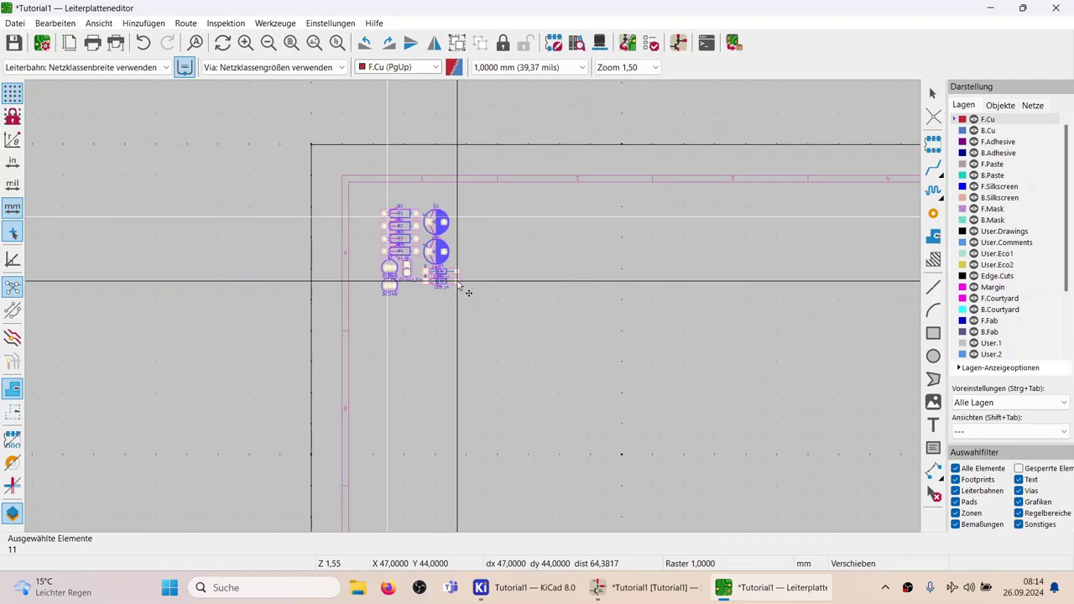
left_click(467, 292)
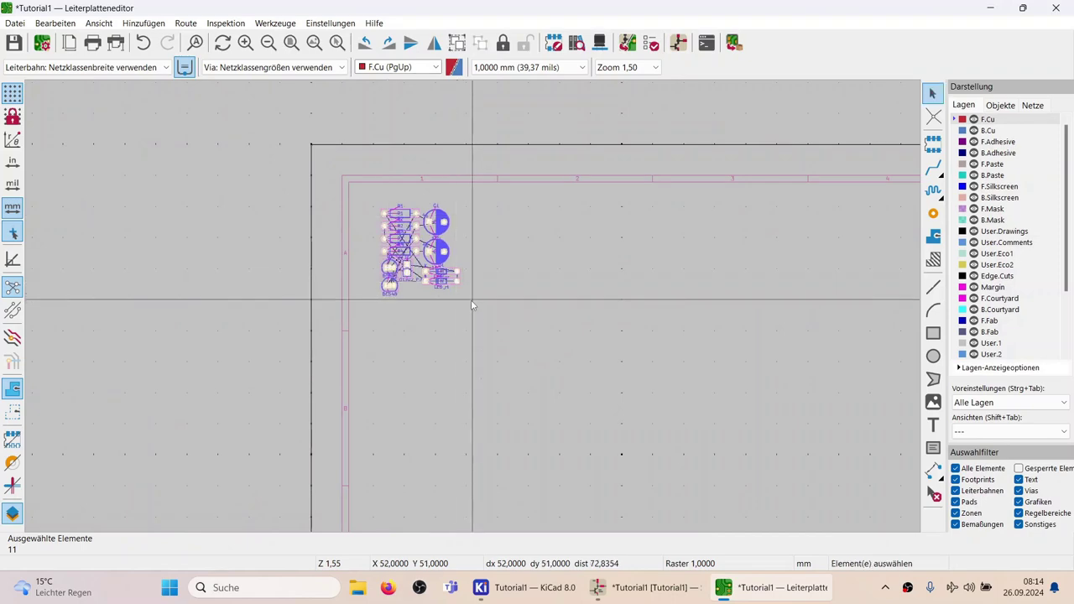
Make Edge.Cuts the active board layer.
scroll(477, 312, "up", 5)
scroll(473, 310, "down", 3)
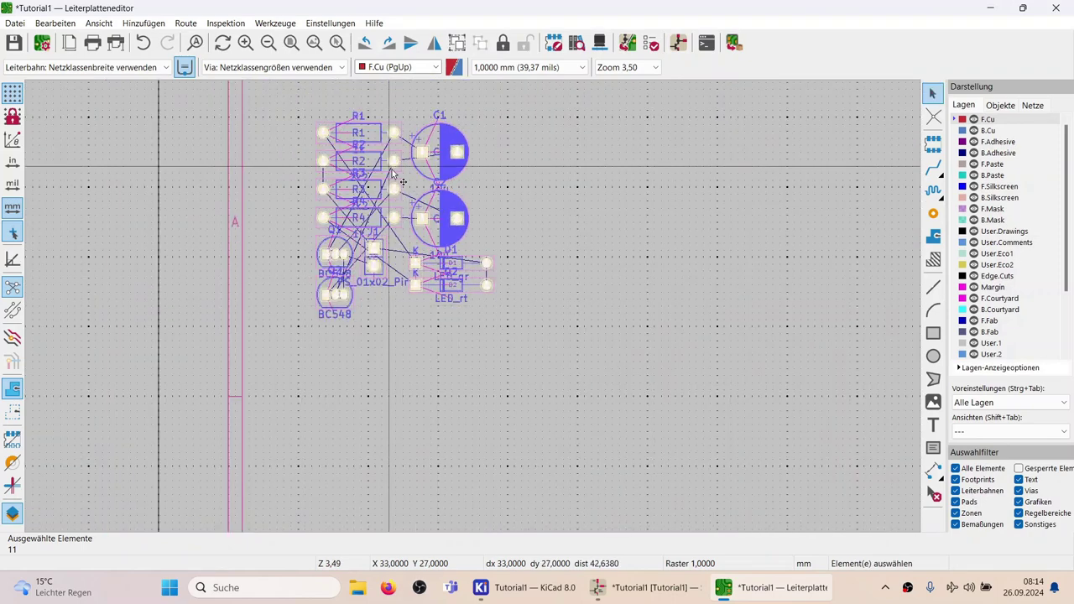
scroll(493, 384, "up", 3)
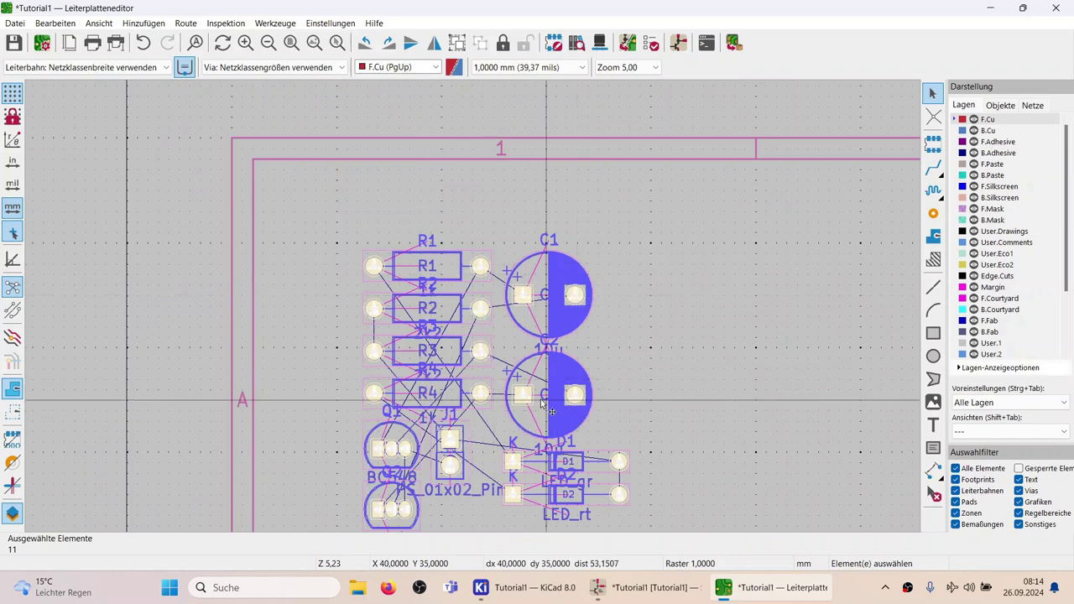
scroll(551, 437, "down", 3)
scroll(424, 385, "up", 3)
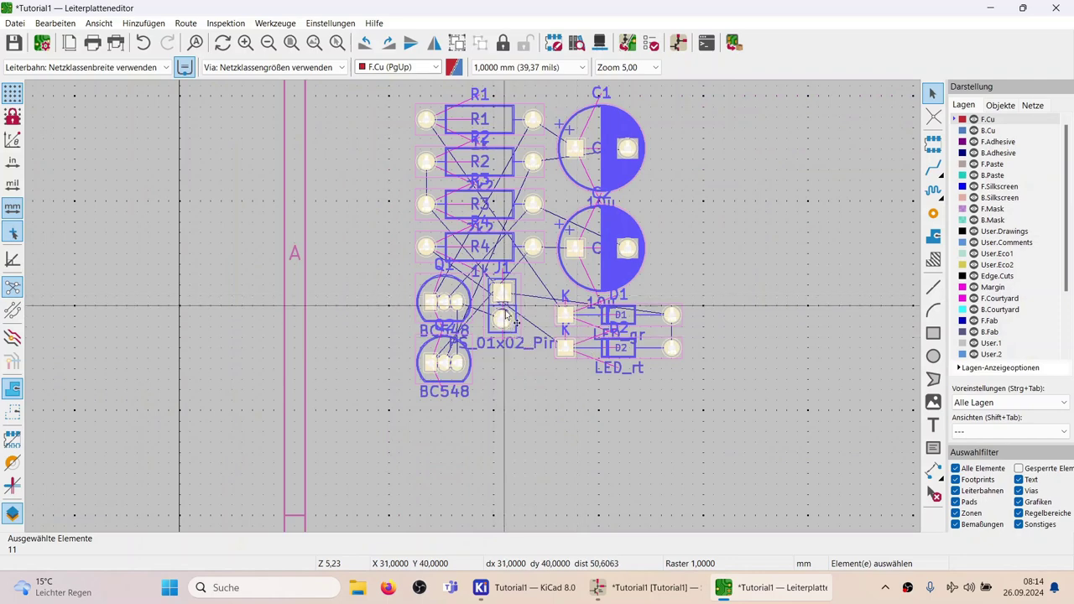
scroll(601, 321, "down", 8)
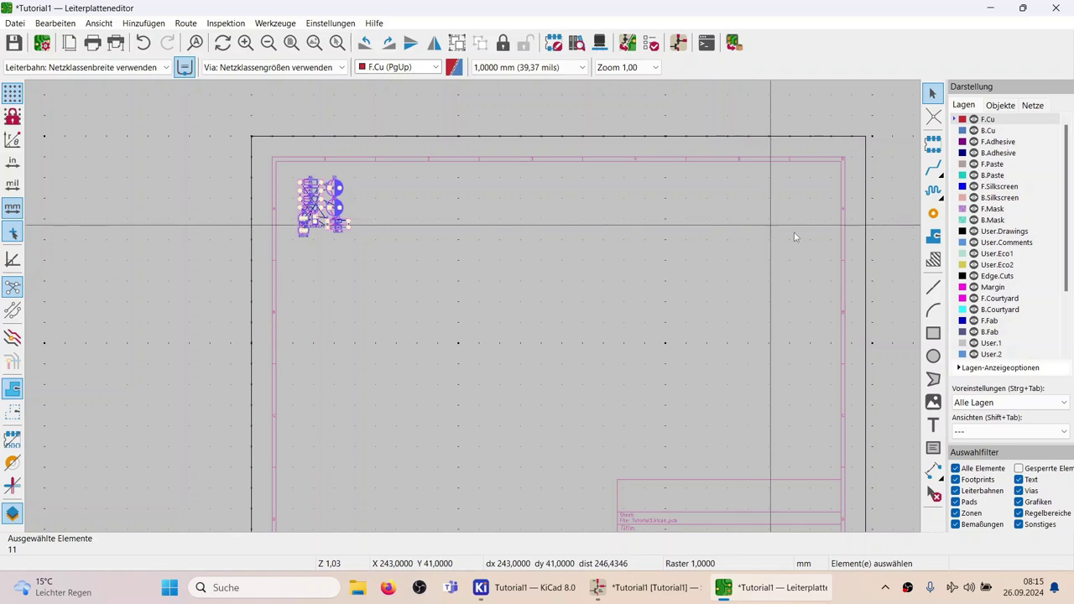
left_click(997, 280)
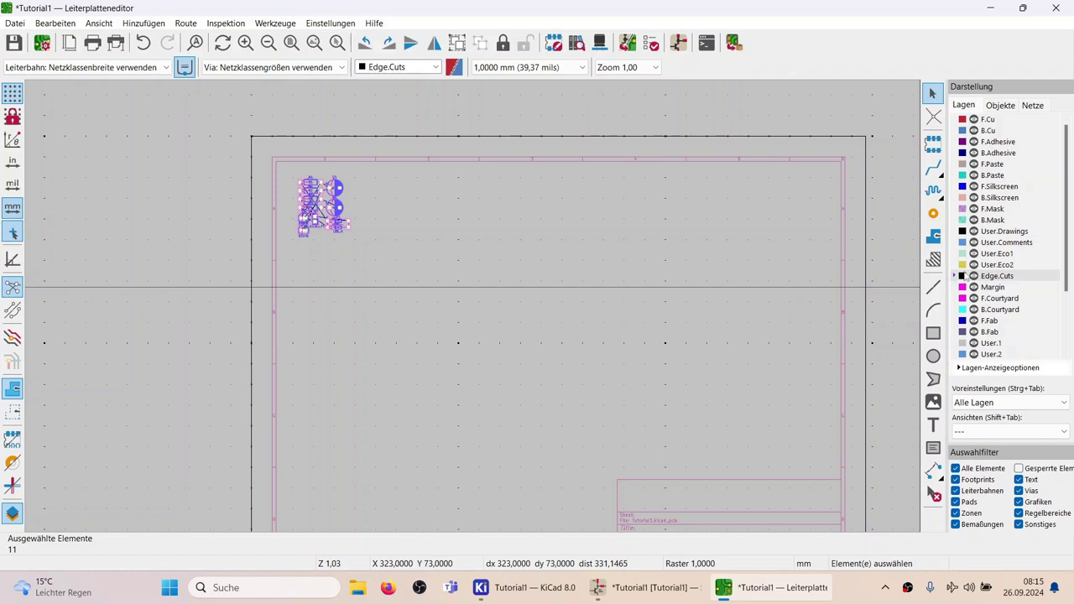
left_click(957, 266)
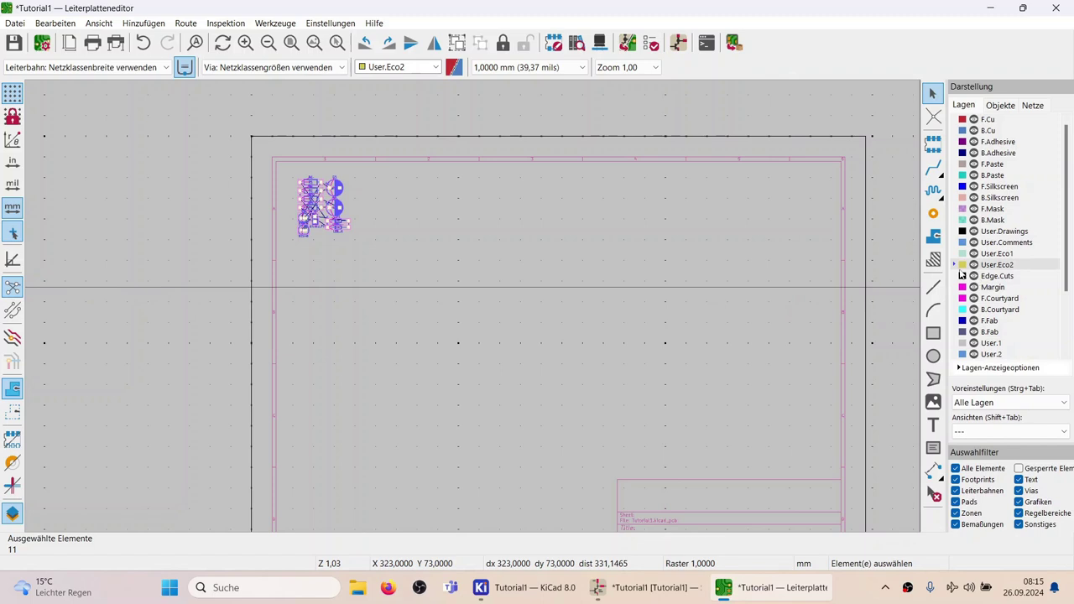
left_click(987, 277)
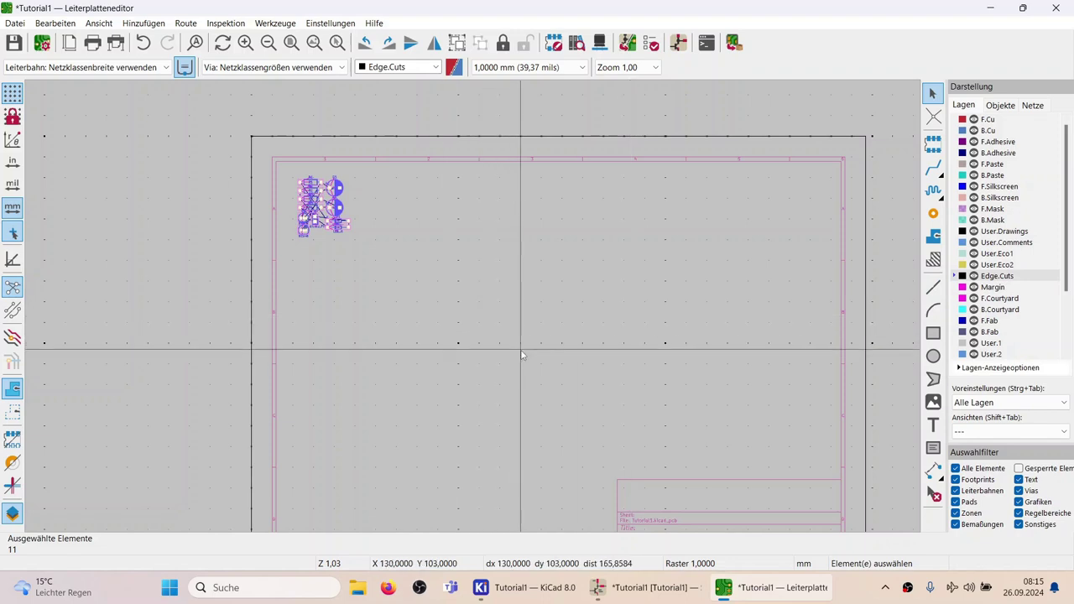
Set the board editor grid to 1.0000 mm (39.37 mils).
right_click(493, 292)
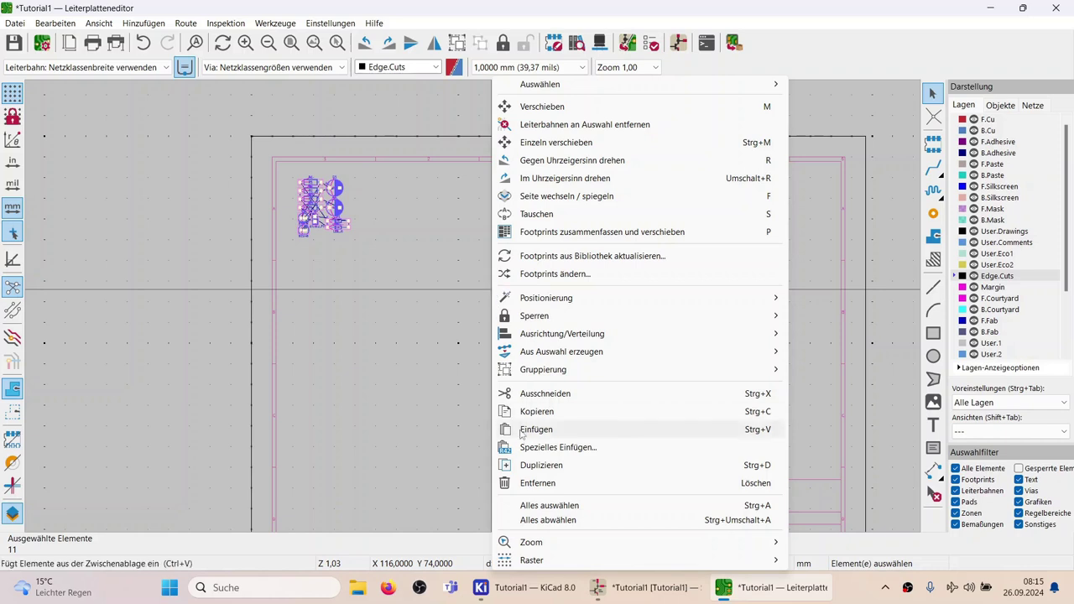
mouse_move(535, 564)
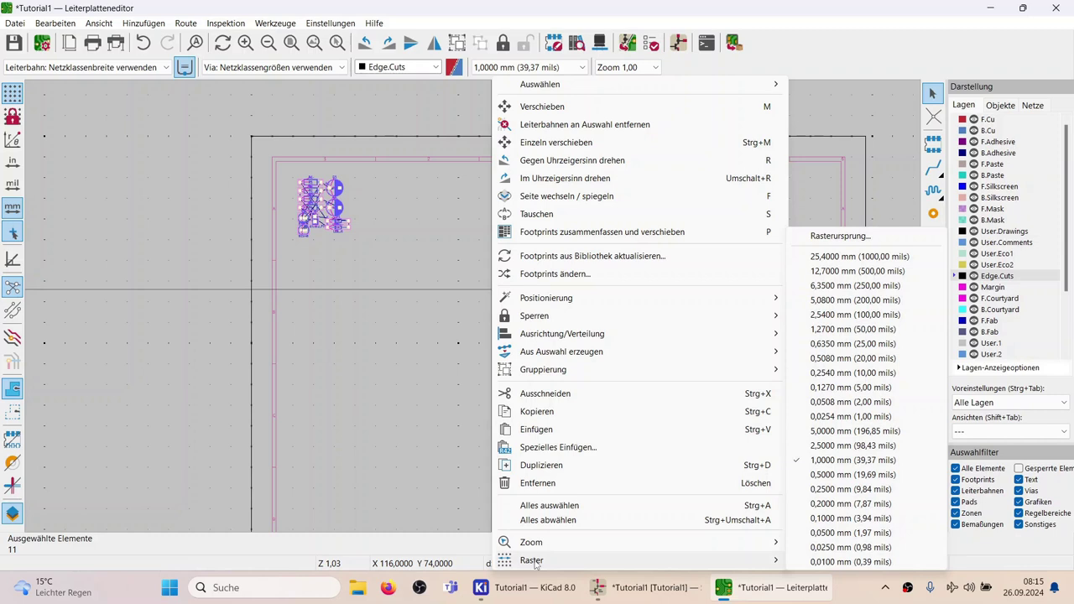
left_click(836, 467)
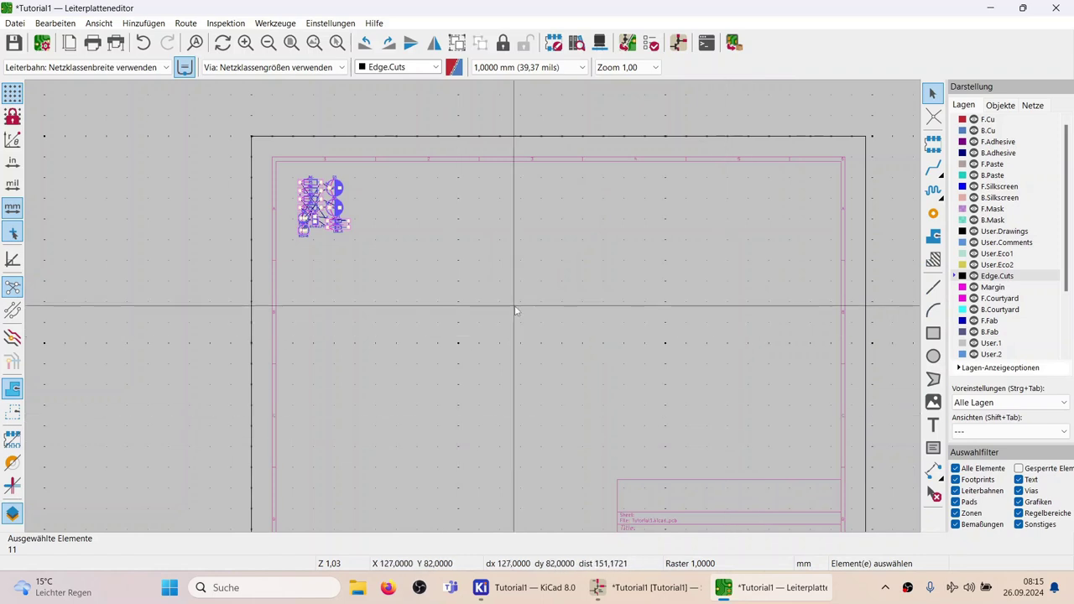
Draw a 160 x 100 mm rectangular board outline on Edge.Cuts, just below and to the right of the footprint group.
scroll(515, 311, "up", 2)
scroll(515, 311, "down", 2)
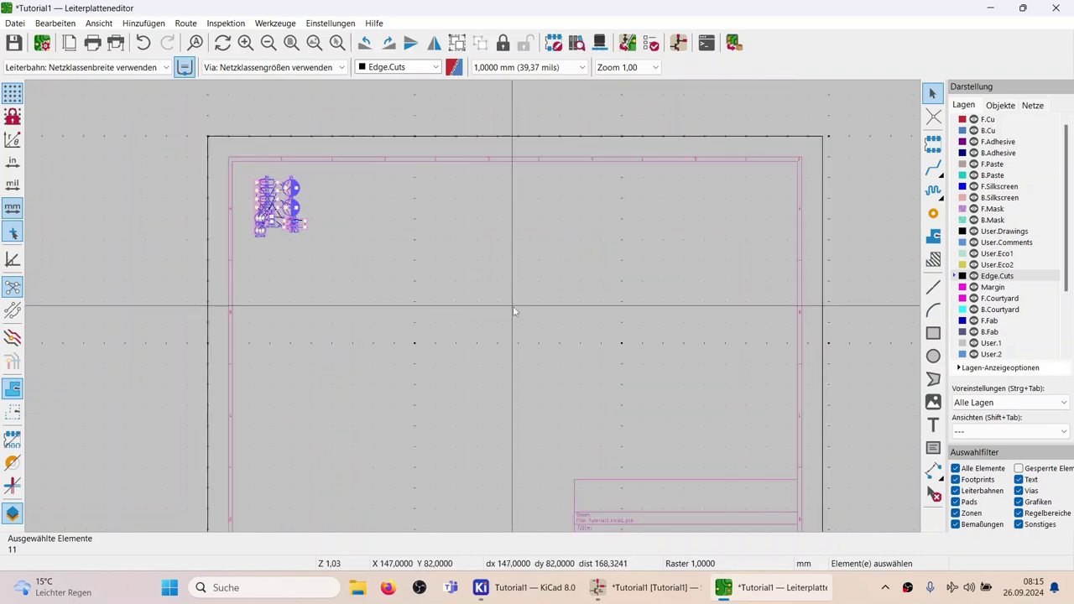
scroll(514, 311, "up", 2)
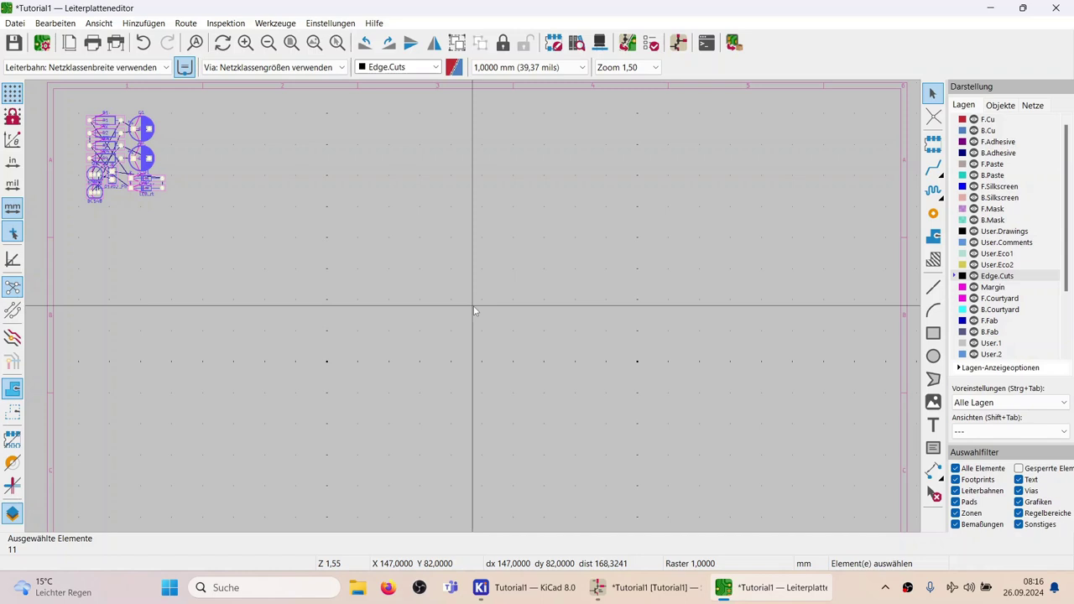
scroll(473, 311, "down", 2)
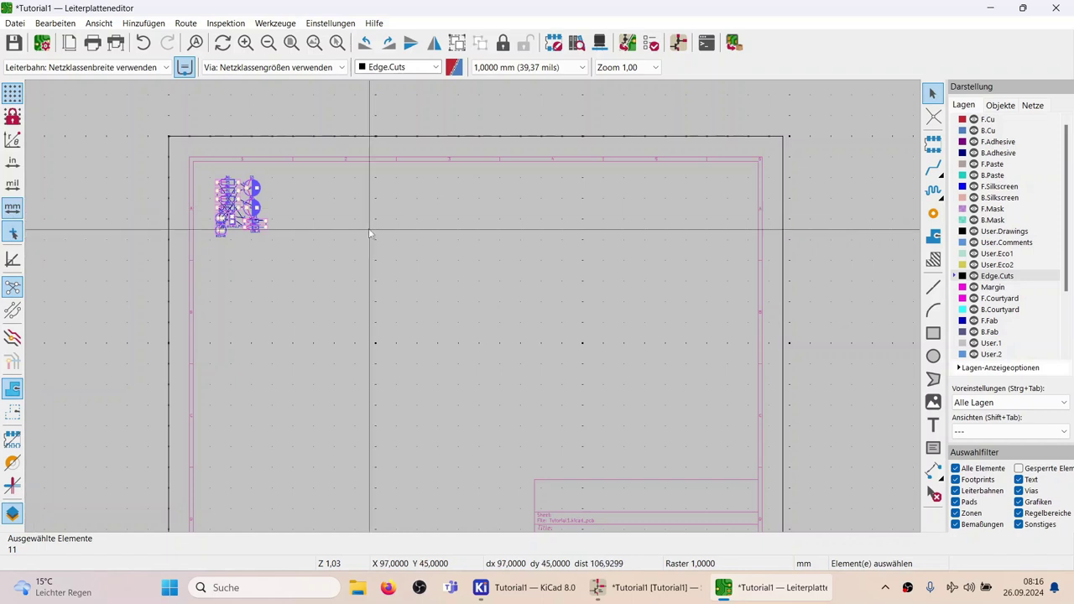
left_click(933, 334)
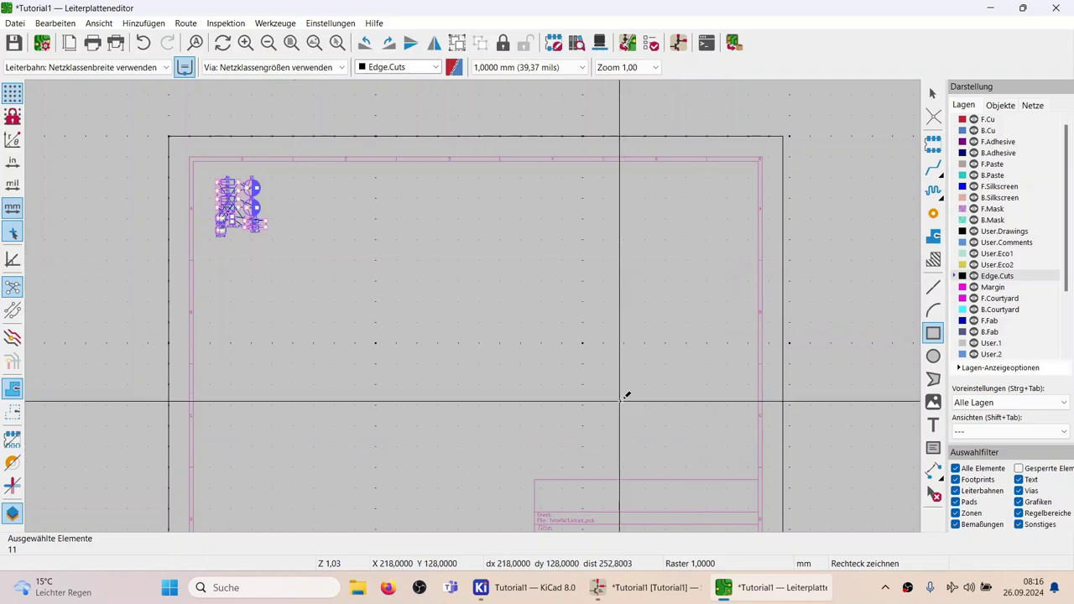
left_click(274, 240)
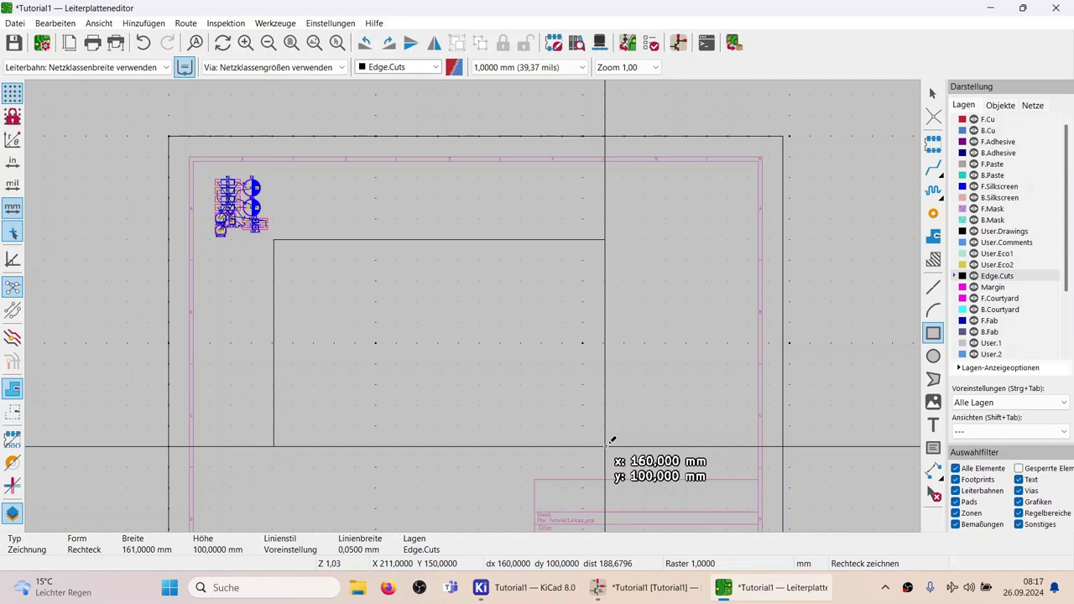
left_click(605, 446)
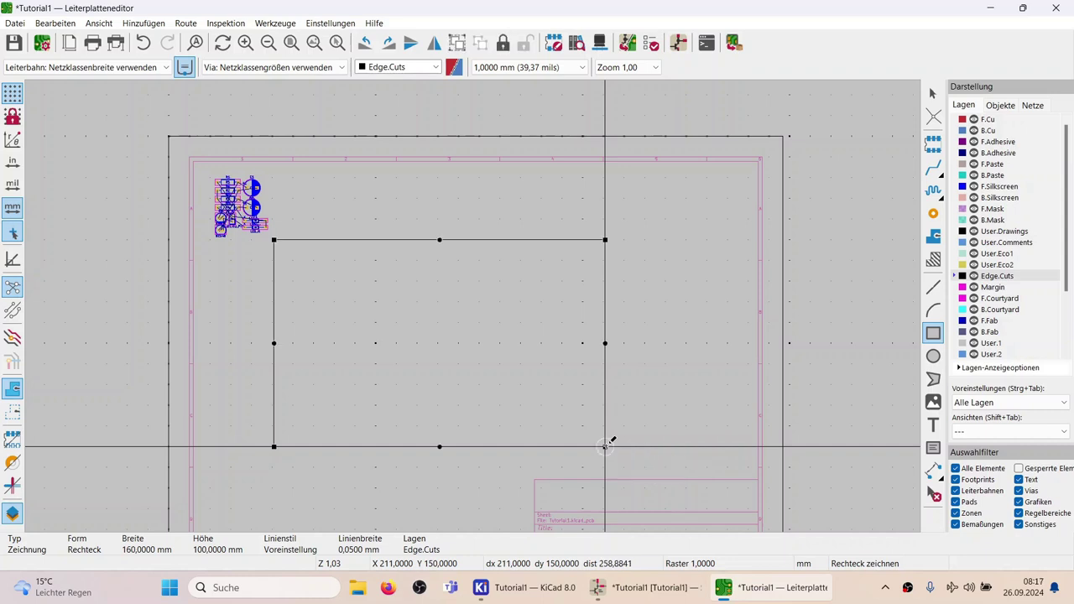
key("Escape")
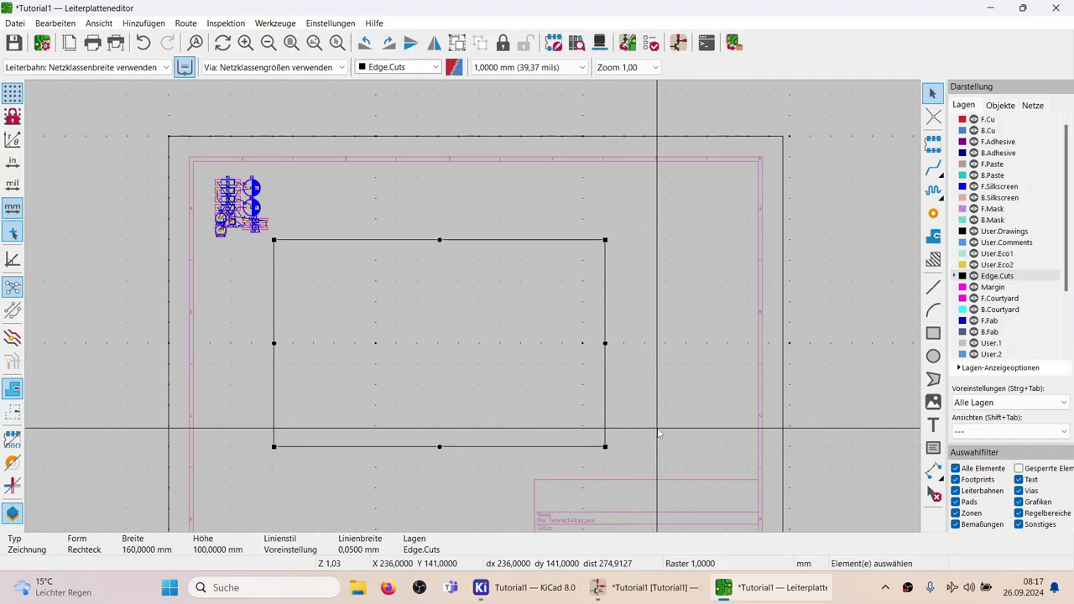
key("Escape")
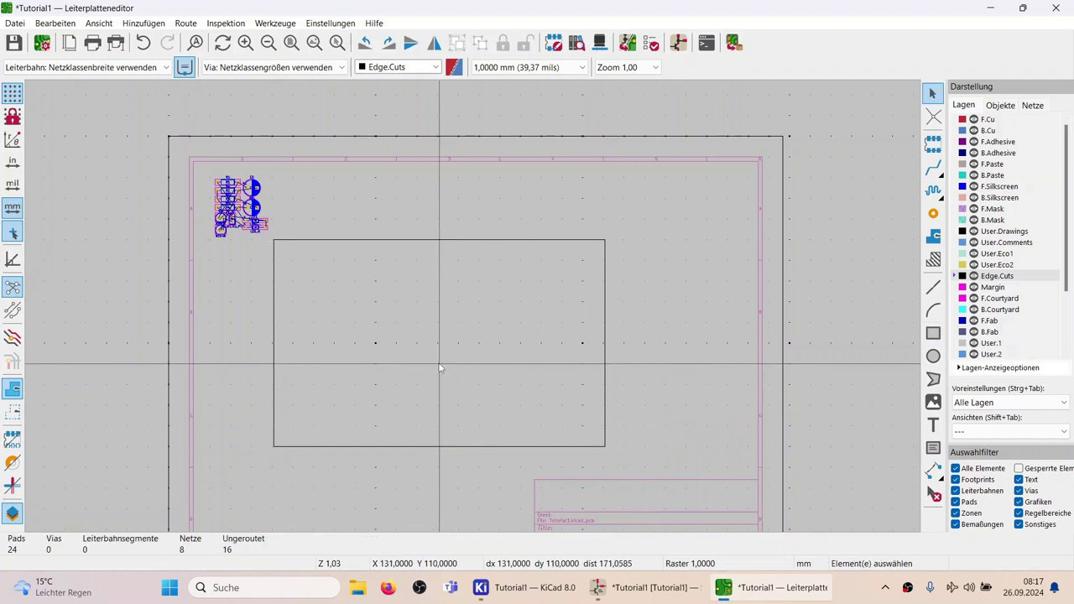
Save the board layout with its new outline.
scroll(439, 366, "up", 2)
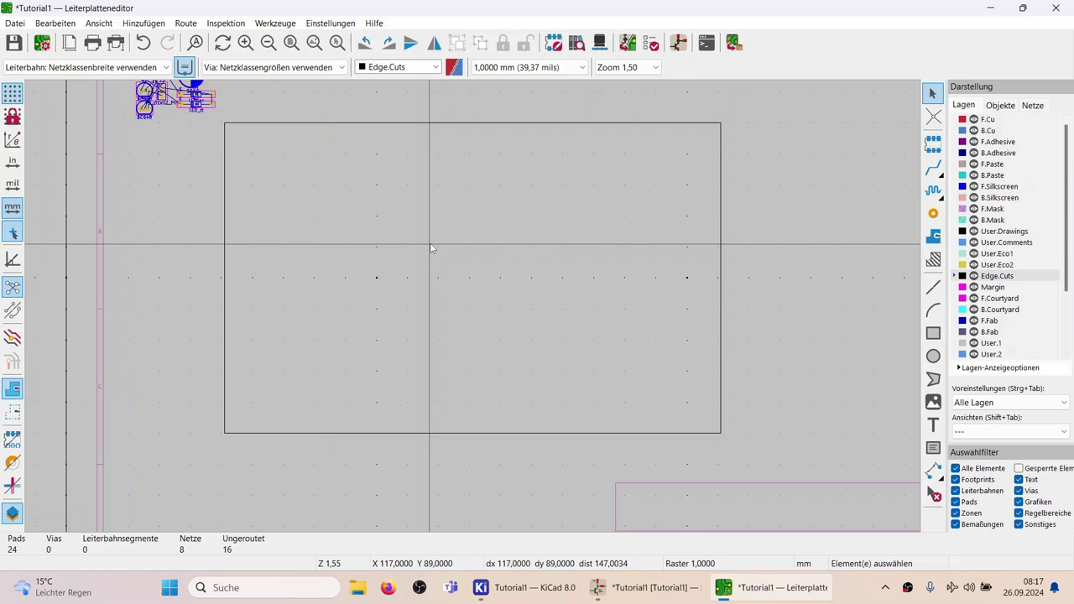
key("ctrl+s")
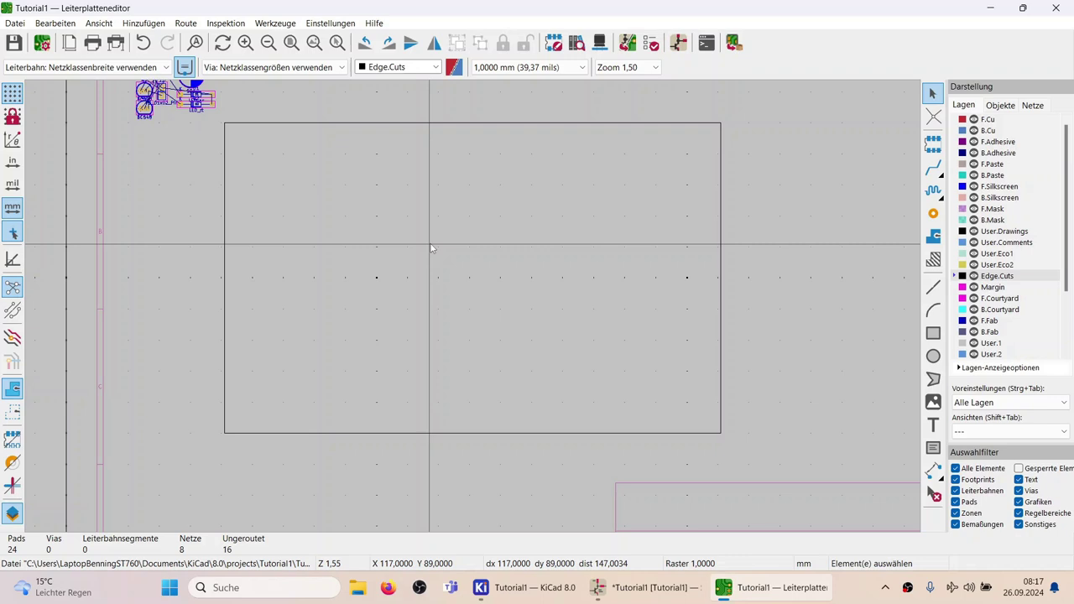
scroll(431, 248, "down", 5)
scroll(527, 361, "up", 3)
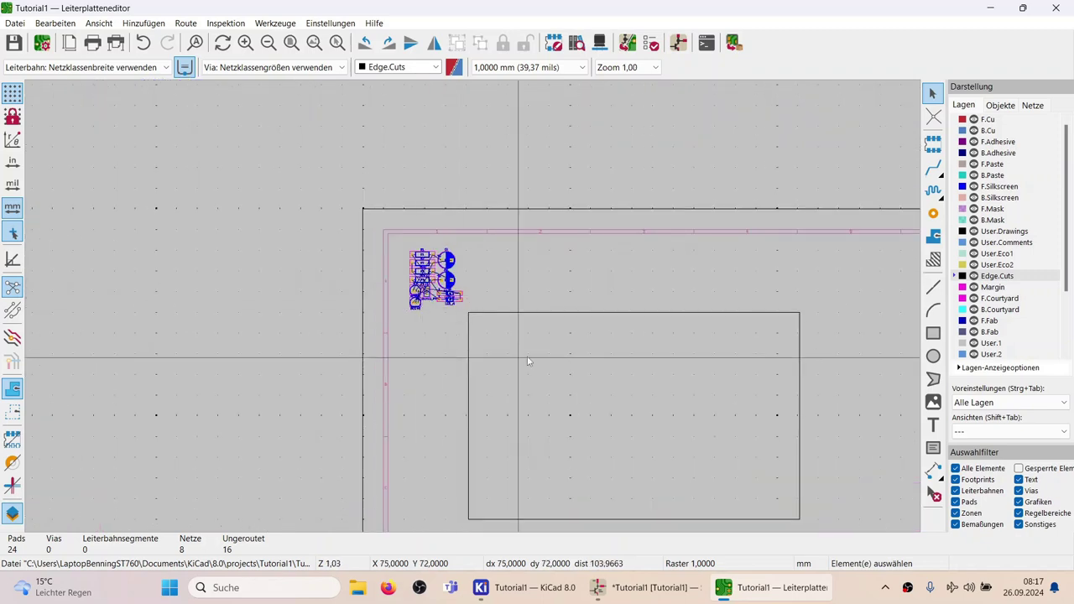